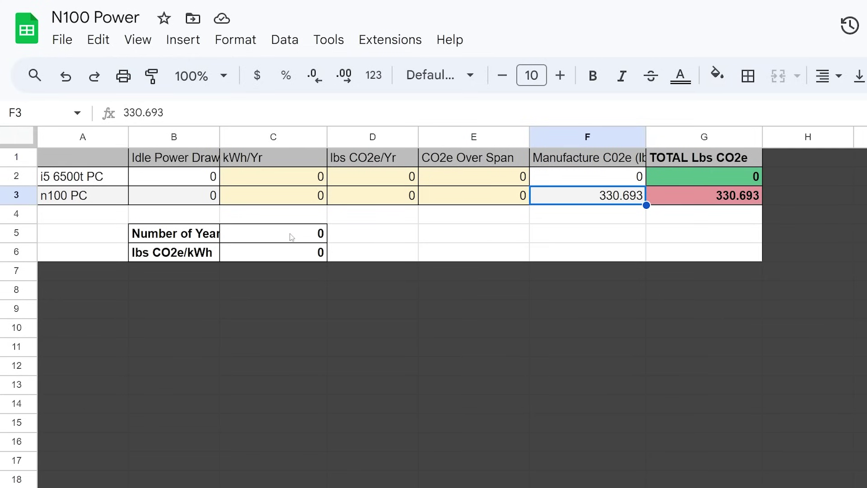
# Set the number of years to 2 and the lbs CO2e/kWh factor to 2.2.
pyautogui.click(306, 234)
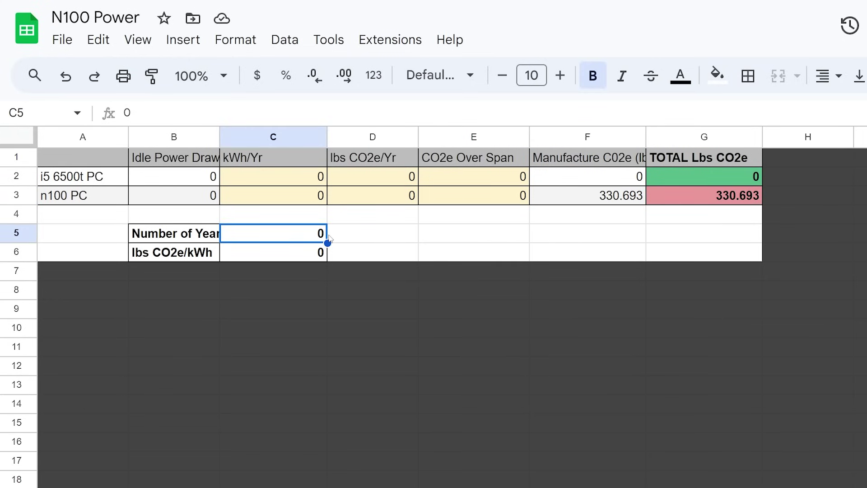
pyautogui.write('2')
pyautogui.press('Return')
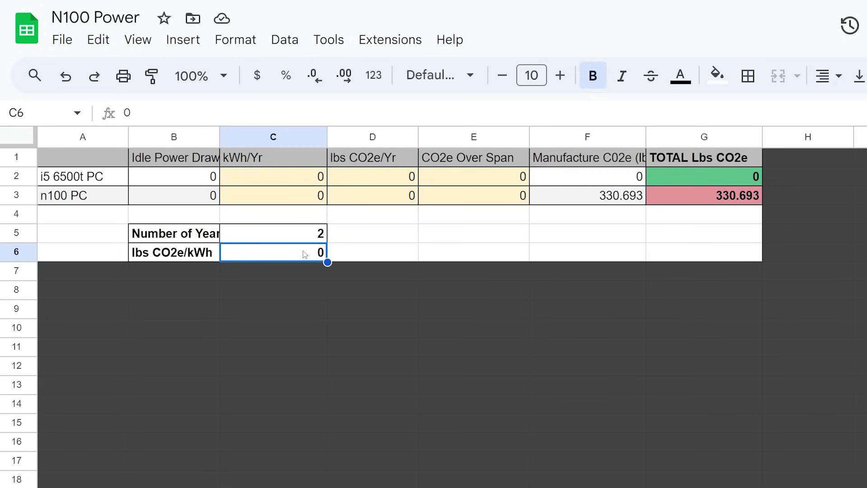
pyautogui.write('2.2')
pyautogui.press('Return')
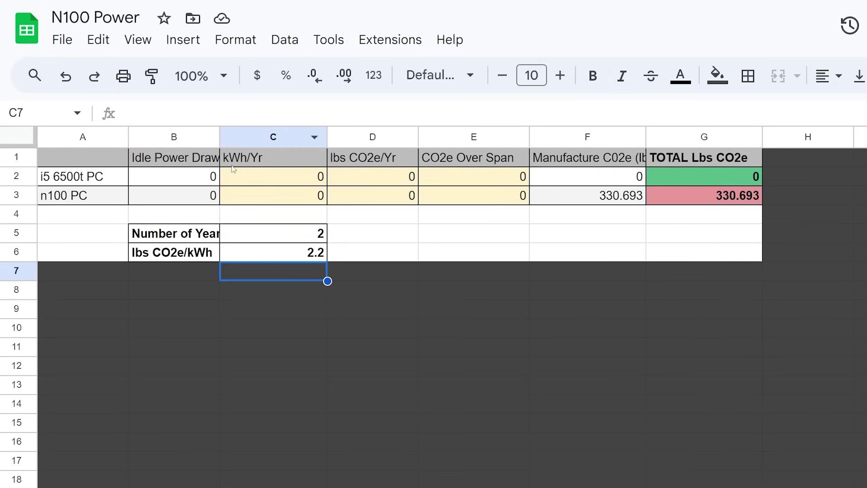
# Enter an idle power draw of 41 for the i5 6500t PC and 18 for the n100 PC.
pyautogui.click(217, 178)
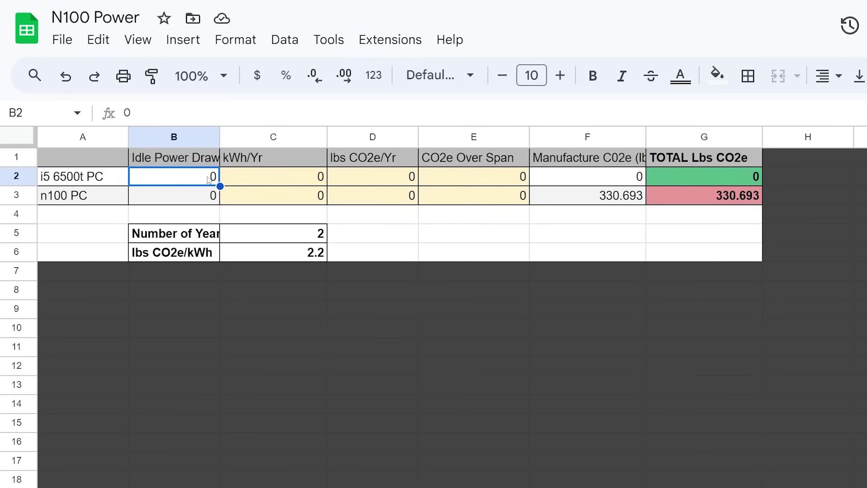
pyautogui.write('41')
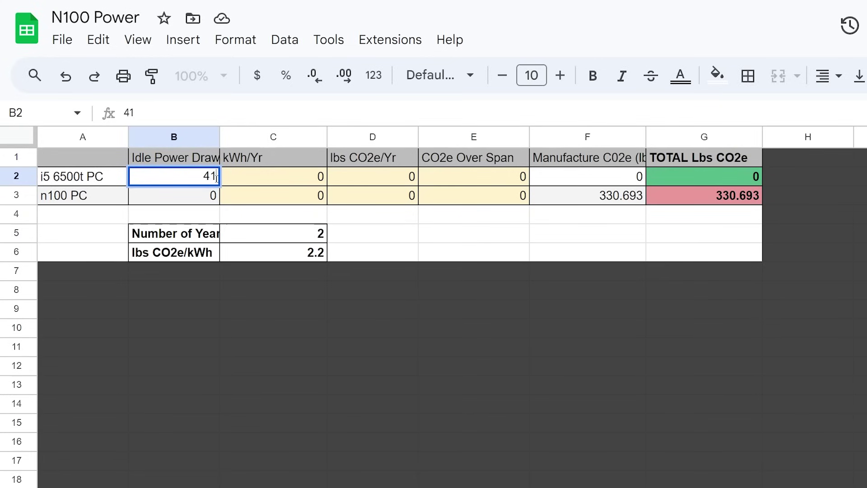
pyautogui.click(208, 197)
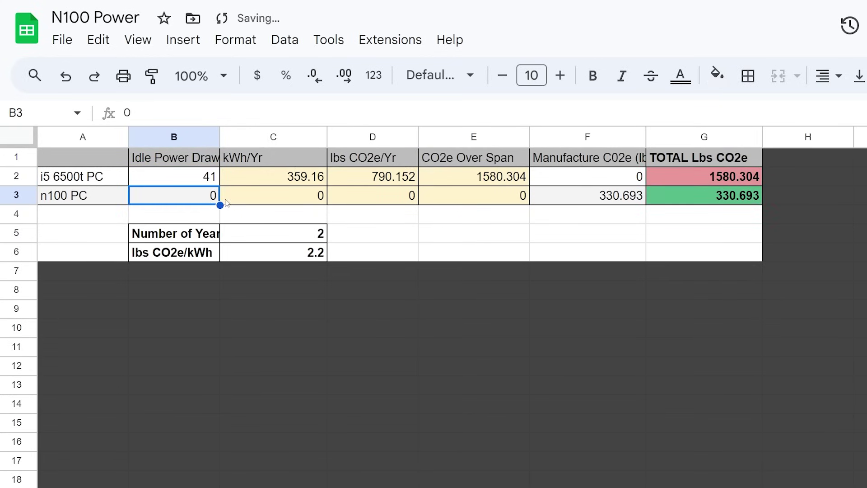
pyautogui.write('18')
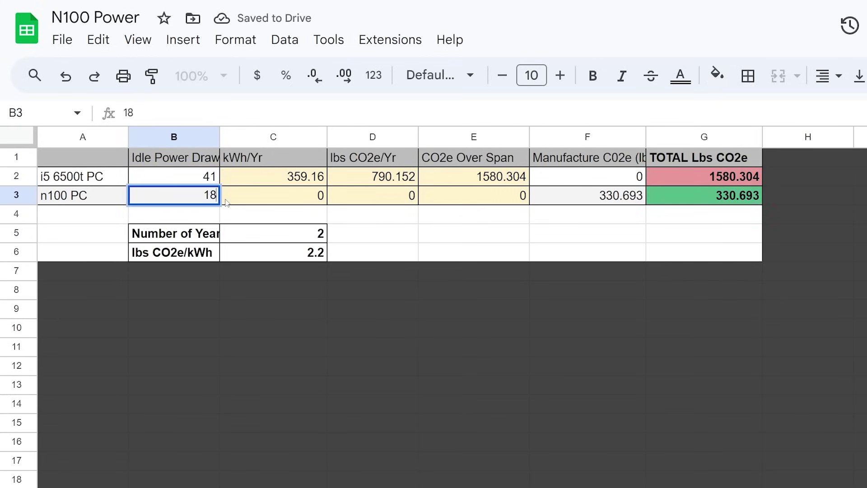
pyautogui.press('Return')
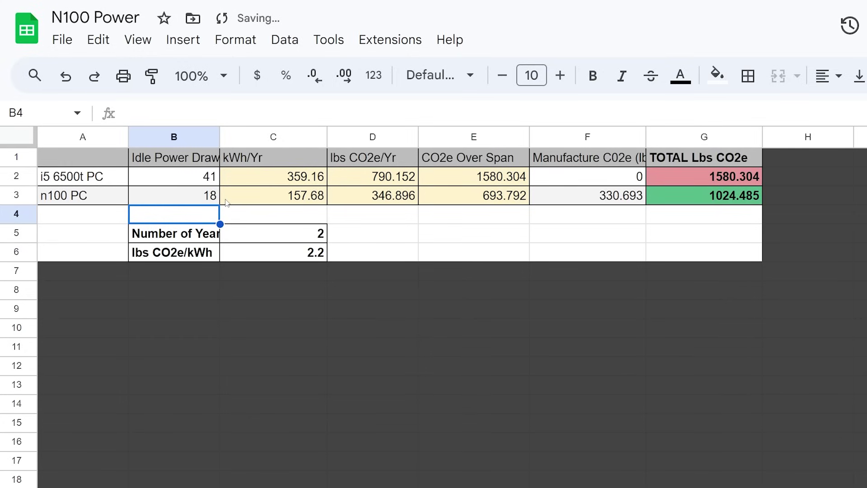
# Change the idle power draw to 4 for the n100 PC and 5 for the i5 6500t PC.
pyautogui.click(323, 239)
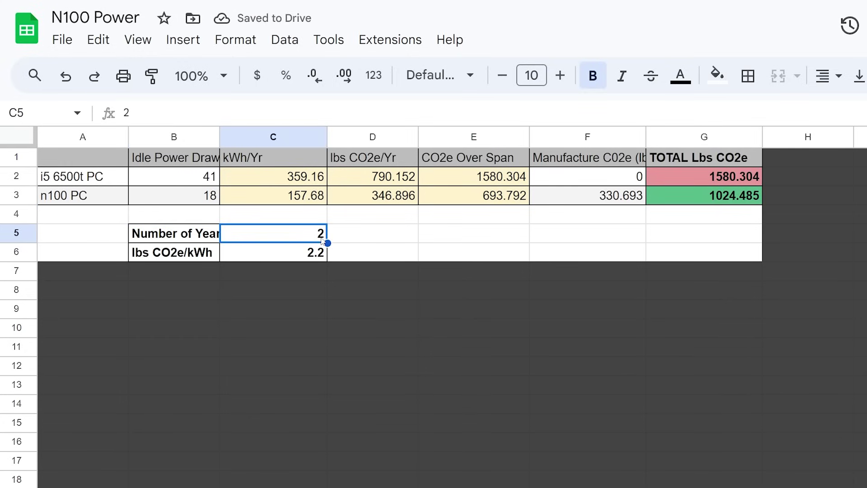
pyautogui.click(635, 177)
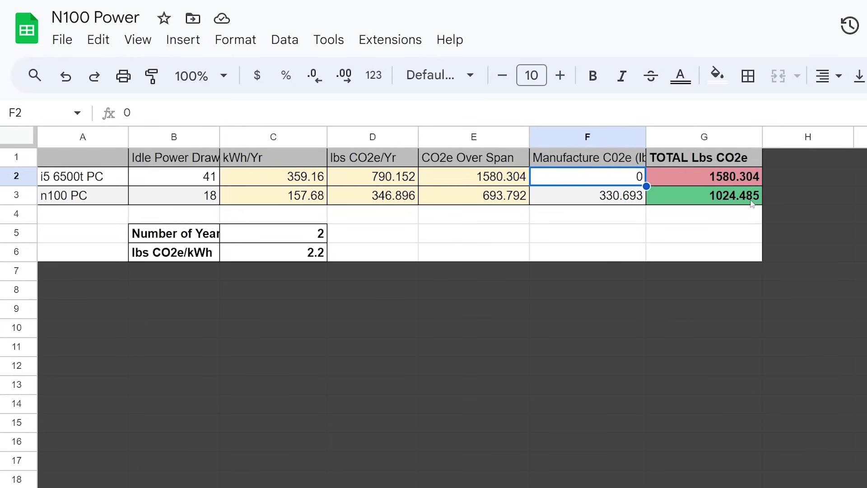
pyautogui.click(197, 180)
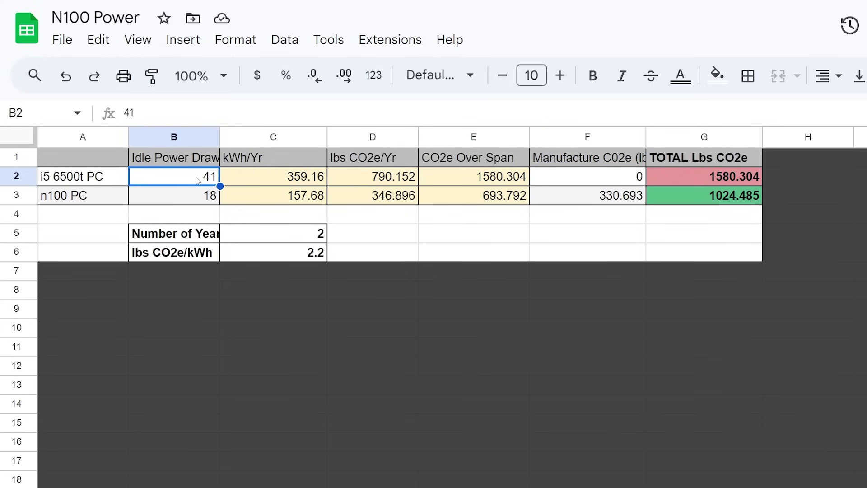
pyautogui.click(212, 202)
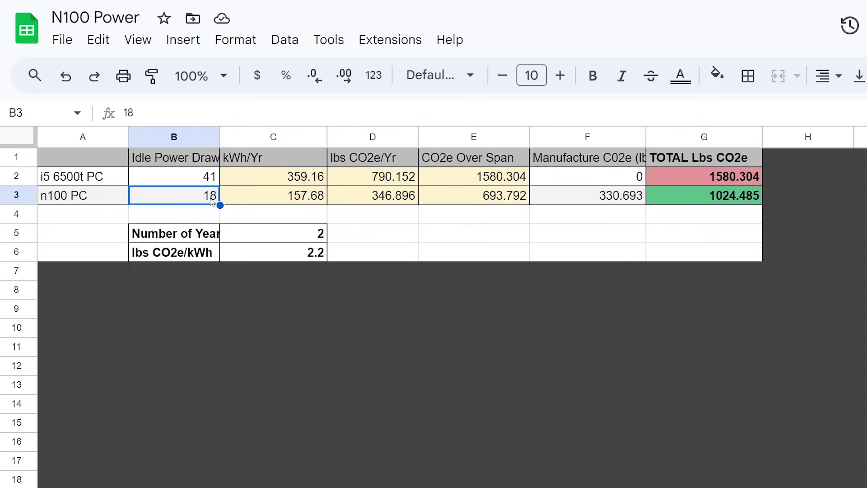
pyautogui.write('4')
pyautogui.press('Return')
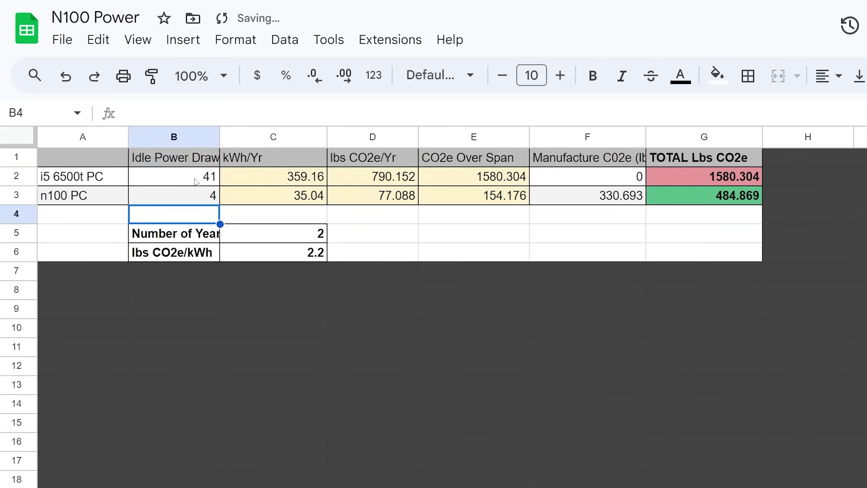
pyautogui.click(201, 179)
pyautogui.write('5')
pyautogui.press('Return')
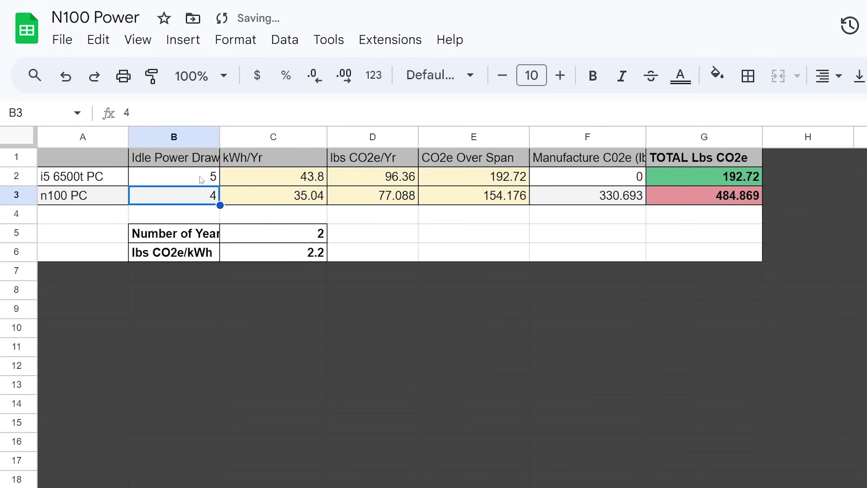
# Try idle power draws of 7.4 and 15 for the i5 6500t PC, and set the n100 PC's to 5.
pyautogui.click(201, 180)
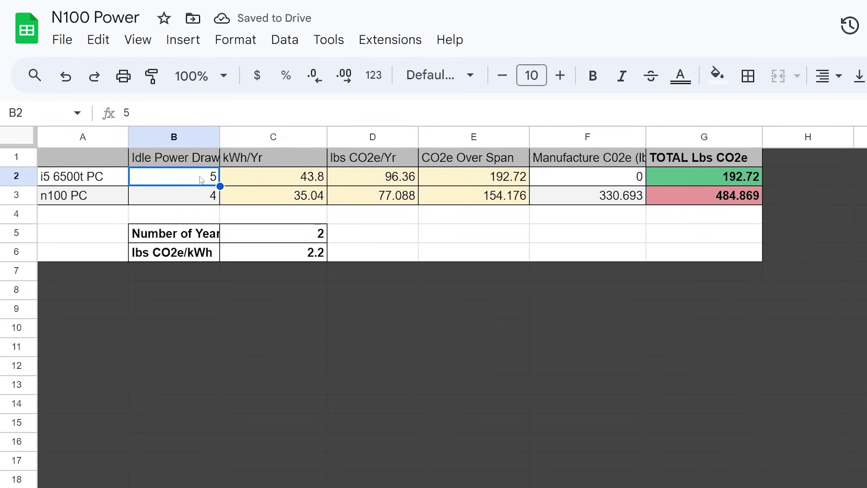
pyautogui.write('7.4')
pyautogui.press('Return')
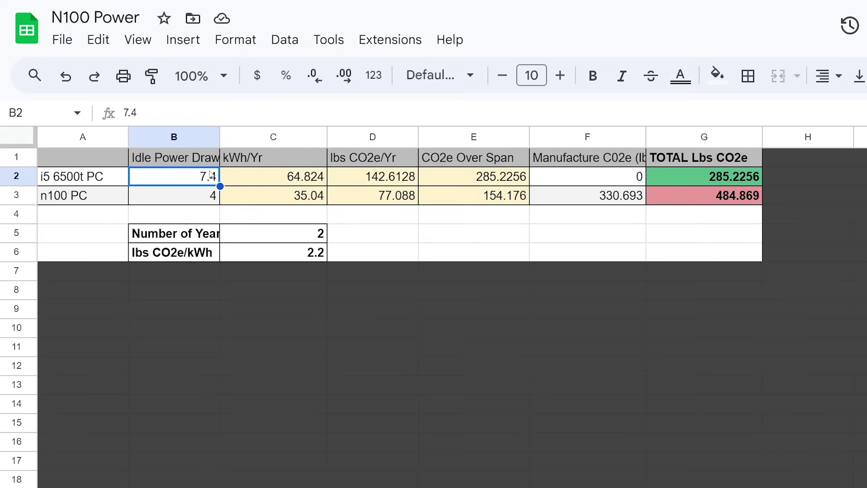
pyautogui.write('15')
pyautogui.press('Return')
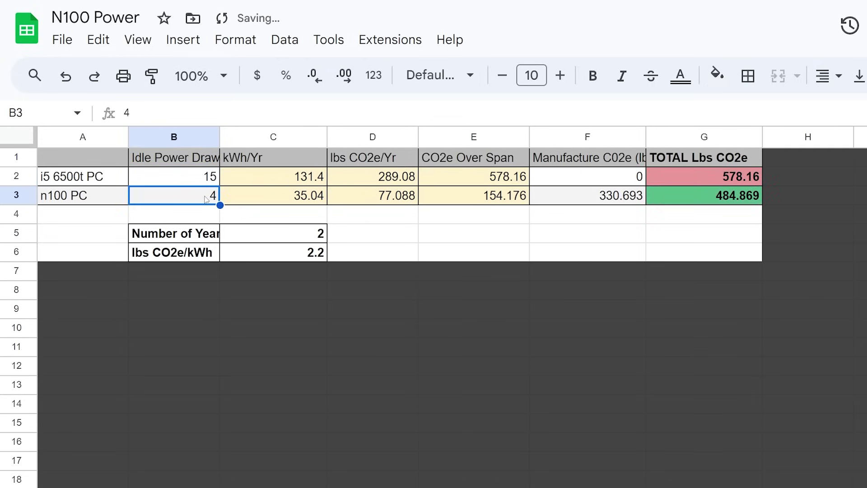
pyautogui.write('5')
pyautogui.press('Return')
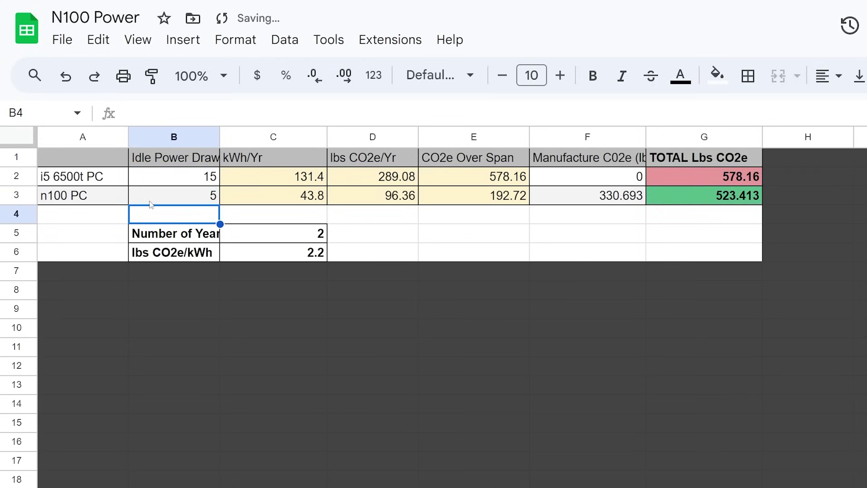
# Check the total CO2e cells of both PCs and set the lbs CO2e/kWh factor to 1.
pyautogui.click(173, 202)
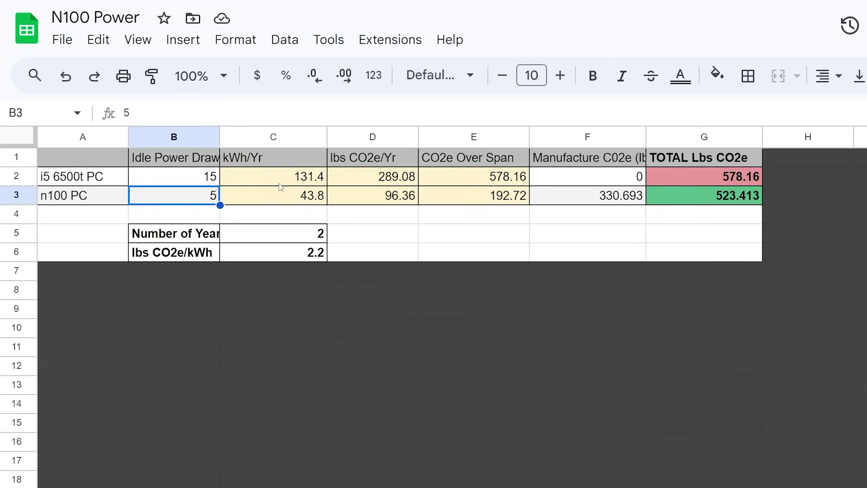
pyautogui.click(297, 237)
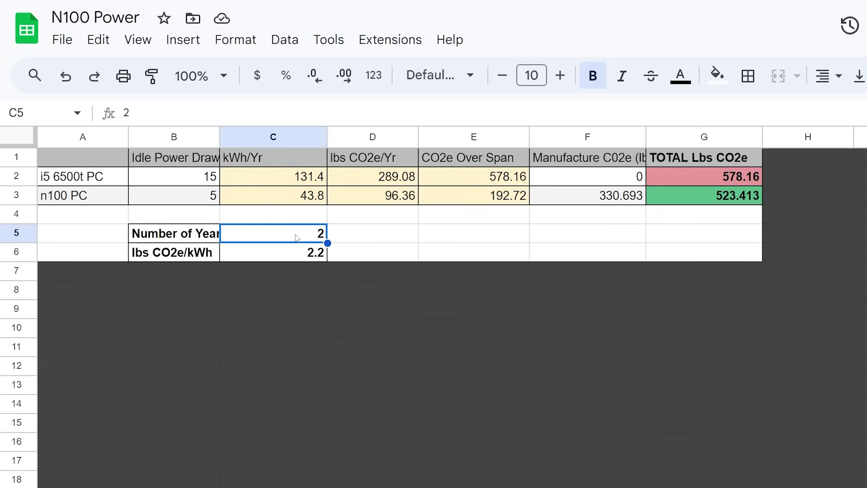
pyautogui.click(733, 180)
pyautogui.click(736, 199)
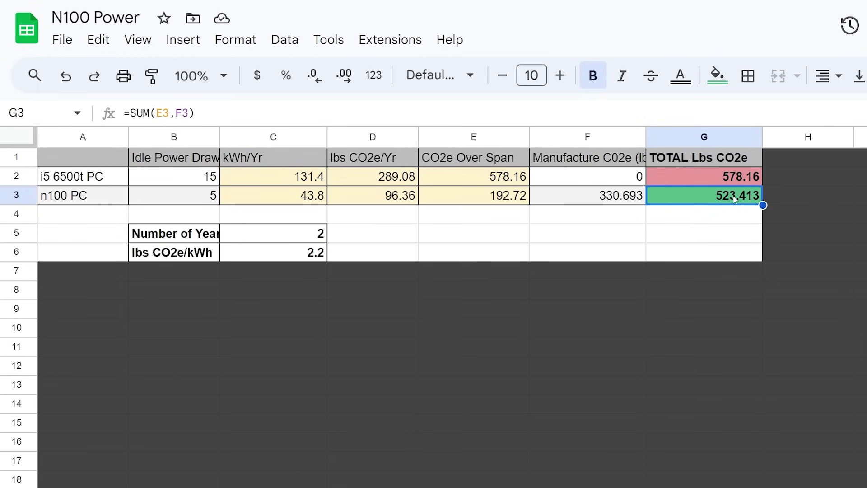
pyautogui.click(727, 182)
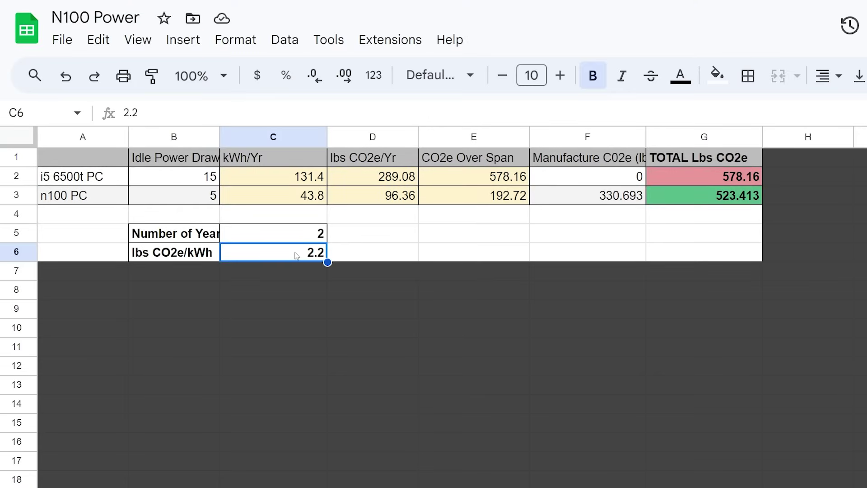
pyautogui.write('1')
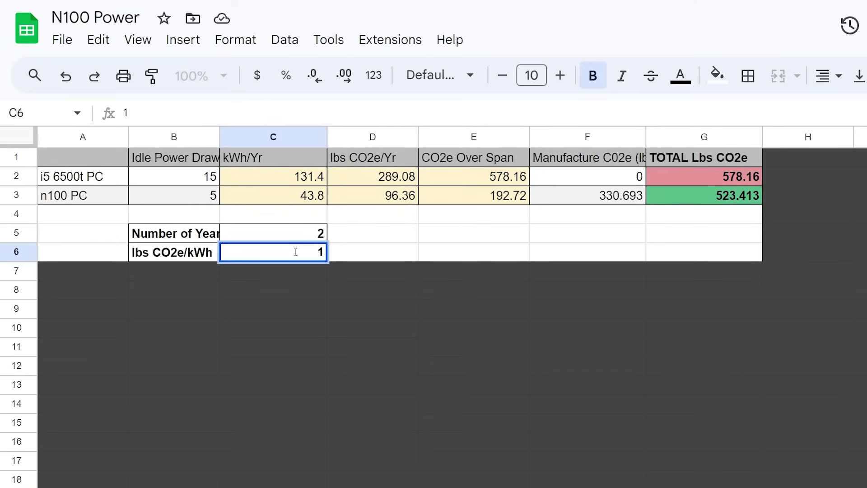
pyautogui.press('Return')
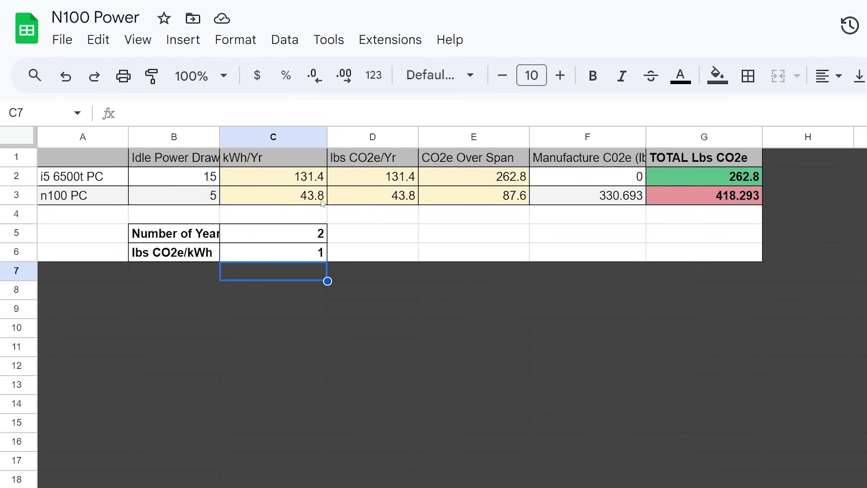
# Compare the CO2e totals over spans of 5, 4 and 3 years by changing the number of years.
pyautogui.click(311, 232)
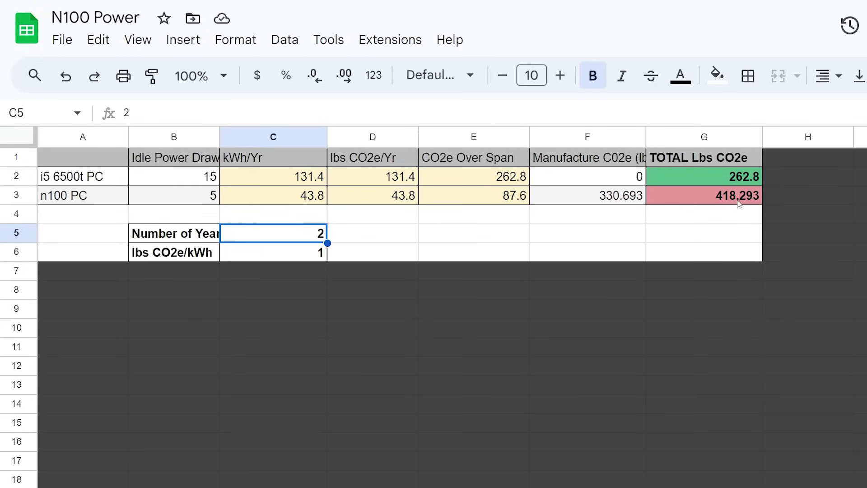
pyautogui.write('5')
pyautogui.press('Return')
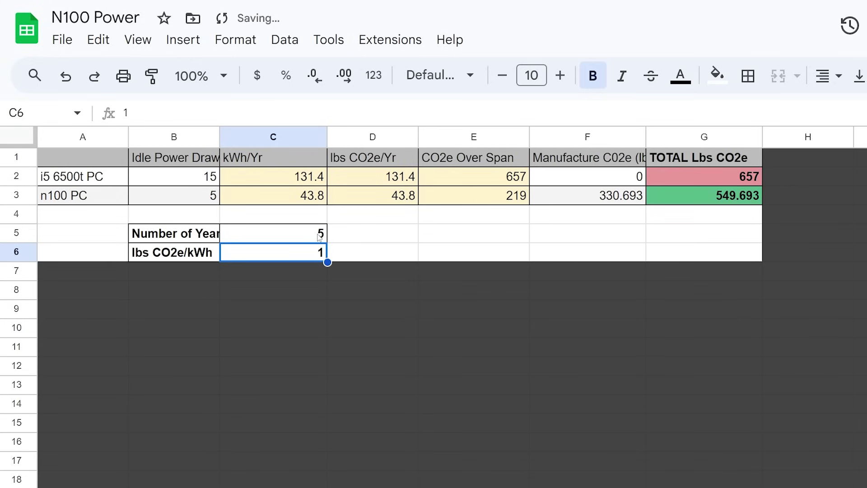
pyautogui.click(320, 237)
pyautogui.write('4')
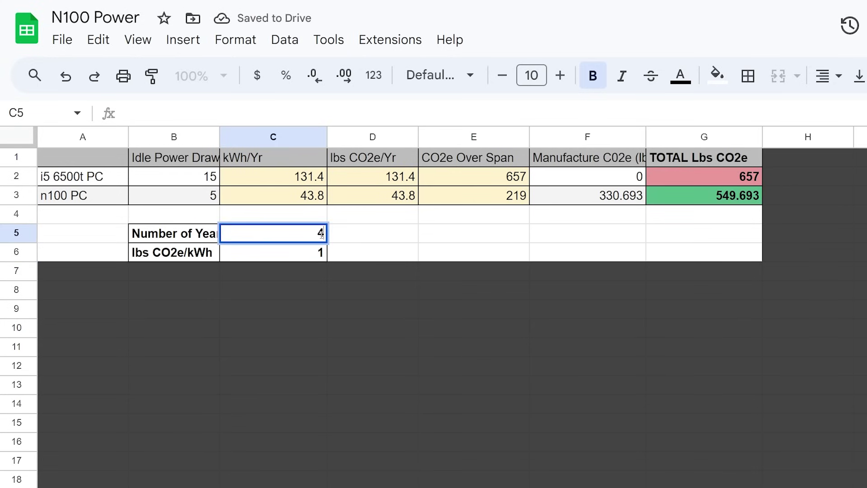
pyautogui.press('Return')
pyautogui.click(322, 238)
pyautogui.write('3')
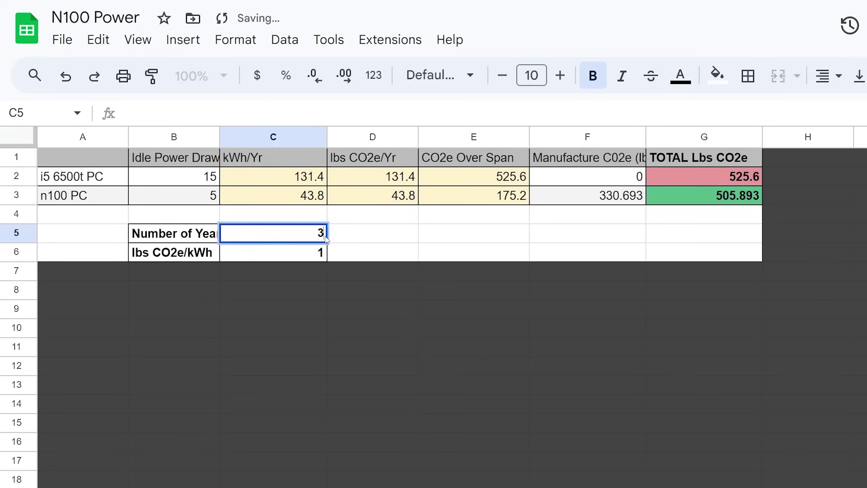
pyautogui.press('Return')
# Set the idle power draw to 4 for the n100 PC and 5 for the i5 6500t PC.
pyautogui.click(212, 178)
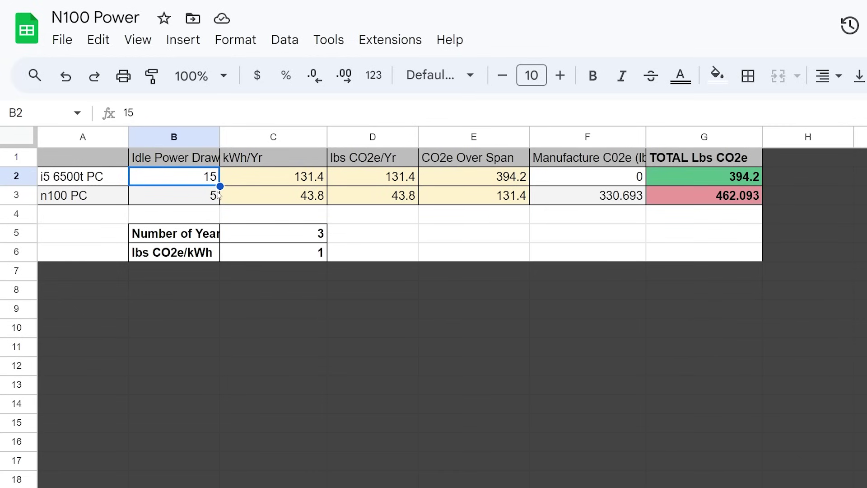
pyautogui.click(217, 196)
pyautogui.write('4')
pyautogui.press('Up')
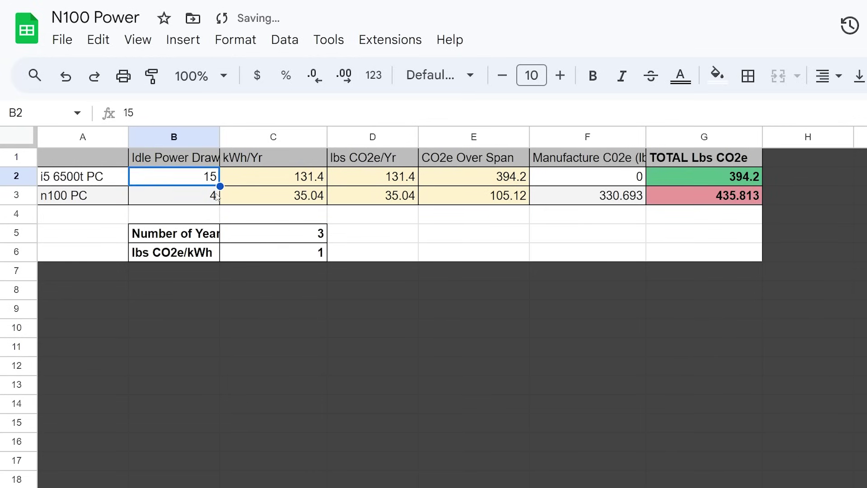
pyautogui.write('5')
pyautogui.press('Return')
# Try 20, 50, 40 and 30 as the number of years to look for the break-even point.
pyautogui.click(307, 237)
pyautogui.write('20')
pyautogui.press('Return')
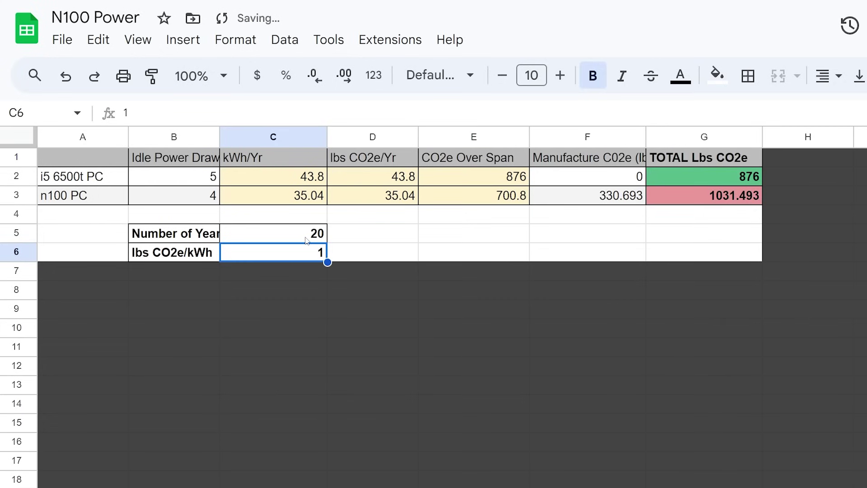
pyautogui.click(306, 240)
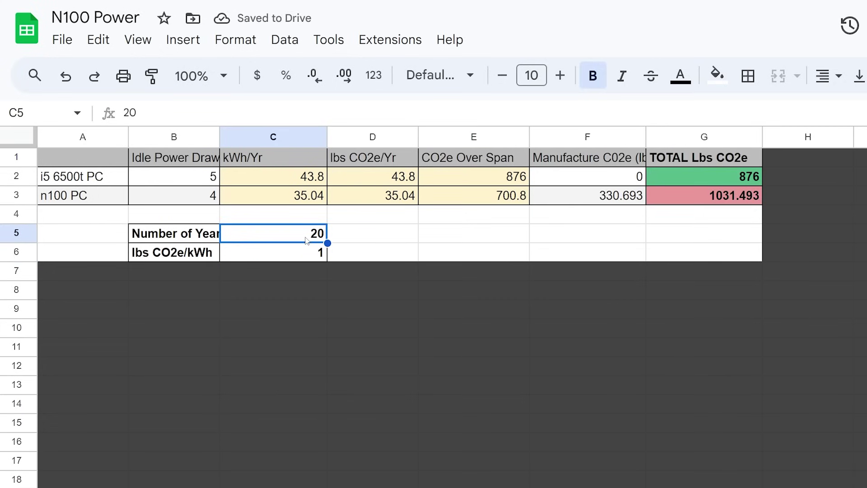
pyautogui.write('50')
pyautogui.press('Return')
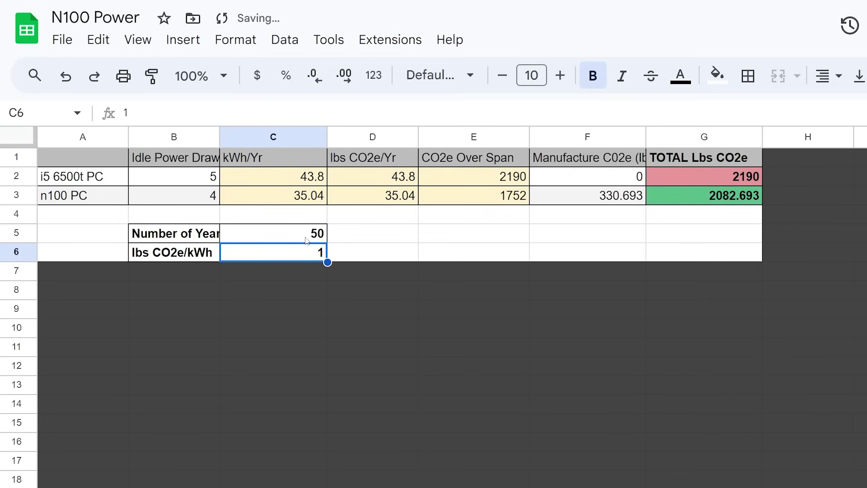
pyautogui.click(306, 235)
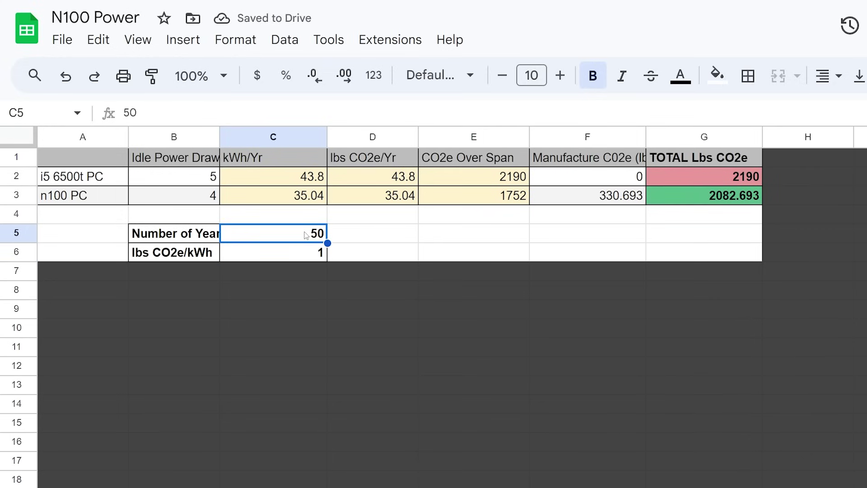
pyautogui.write('40')
pyautogui.press('Return')
pyautogui.click(306, 235)
pyautogui.write('30')
pyautogui.press('Return')
# Set the number of years to 38.
pyautogui.click(308, 234)
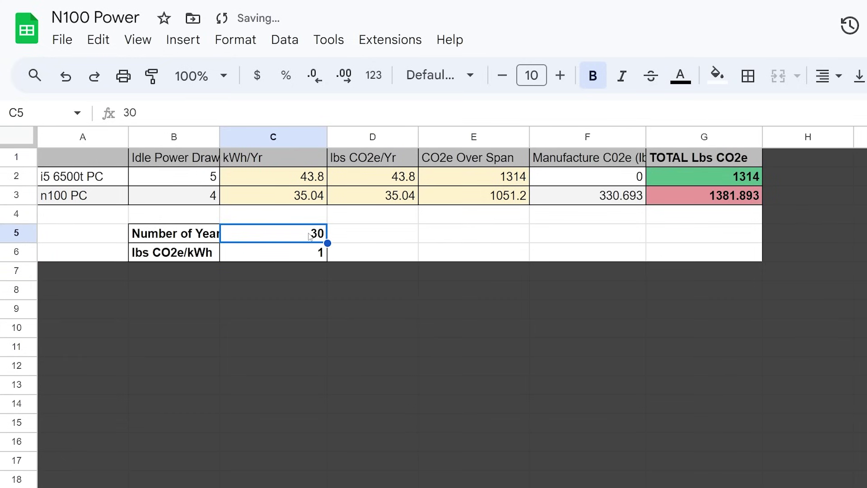
pyautogui.write('38')
pyautogui.press('Return')
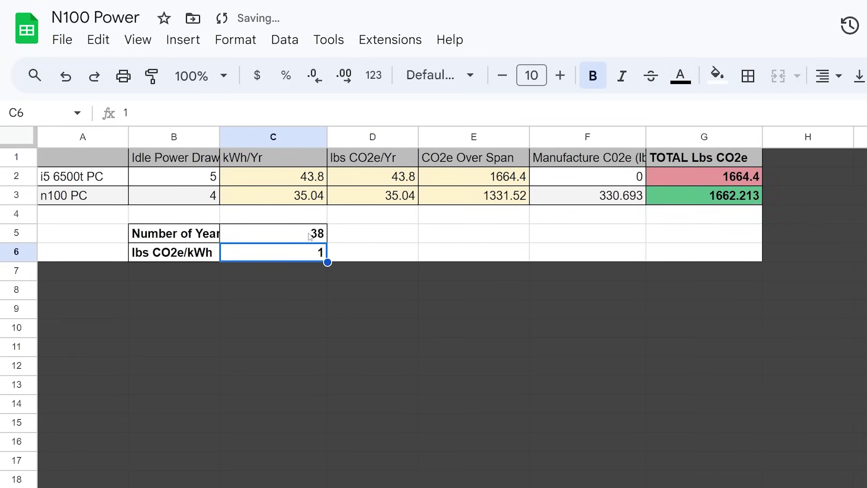